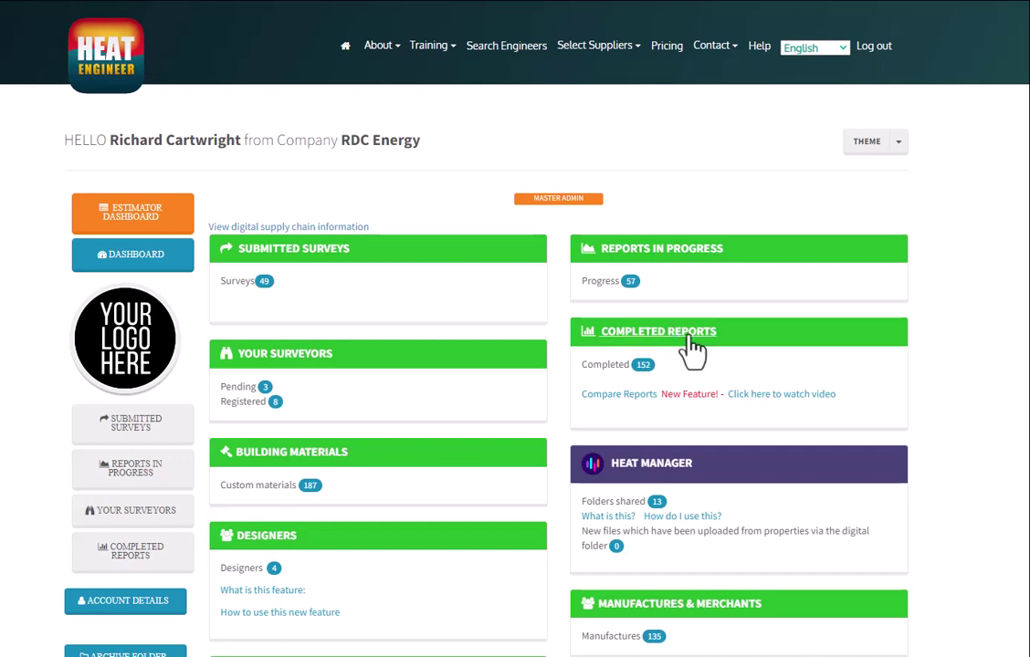
{"action": "left_click", "coordinate": [635, 478]}
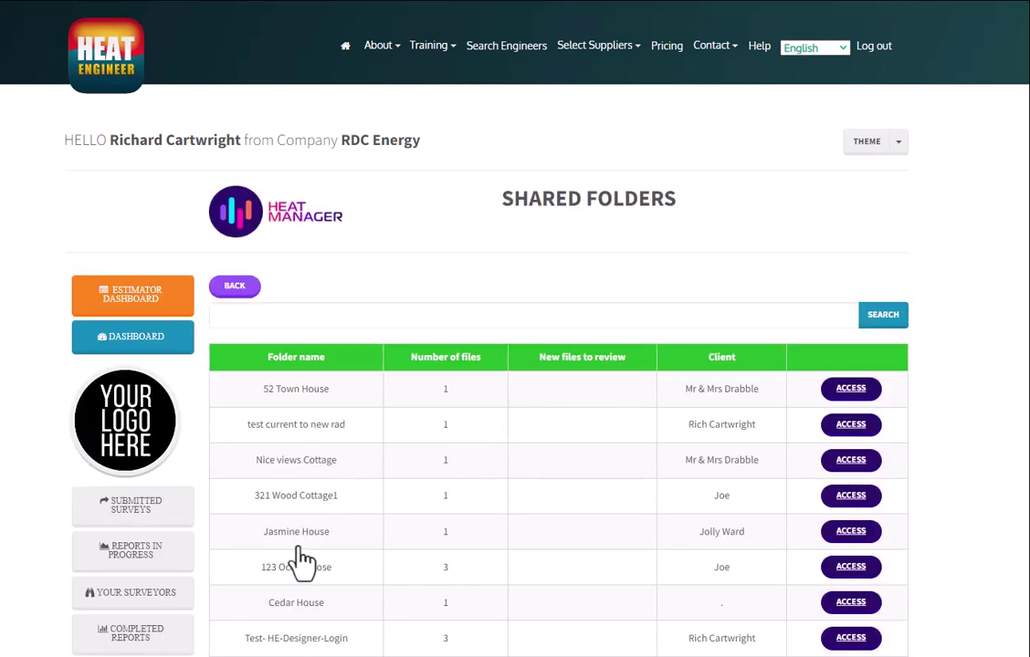
{"action": "scroll", "coordinate": [324, 547], "scroll_direction": "down", "scroll_amount": 1}
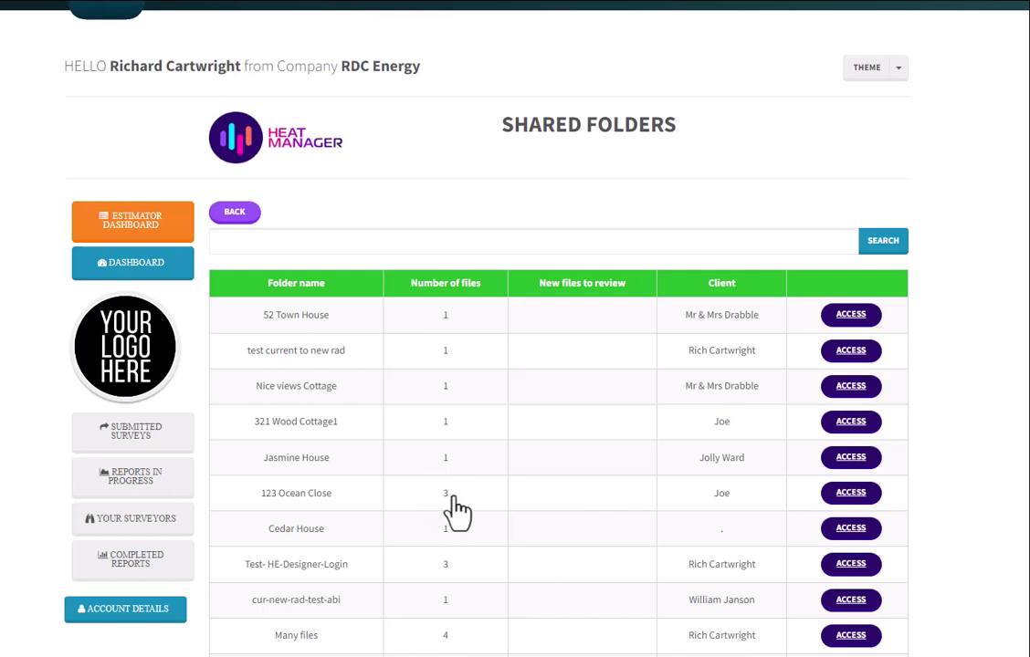
{"action": "left_click", "coordinate": [854, 494]}
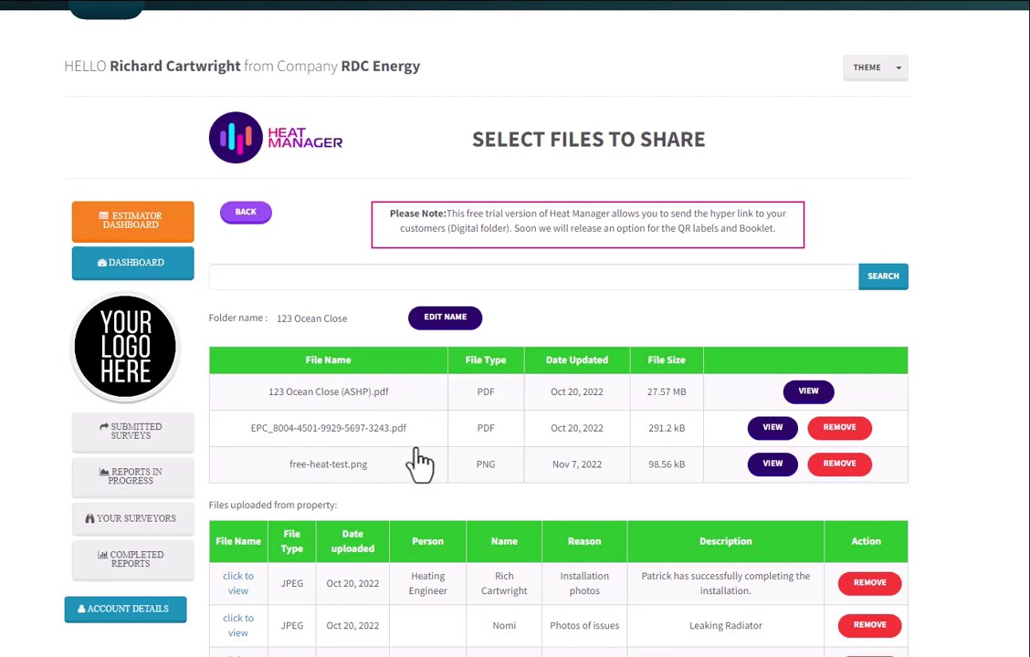
{"action": "scroll", "coordinate": [418, 467], "scroll_direction": "down", "scroll_amount": 1}
{"action": "scroll", "coordinate": [420, 447], "scroll_direction": "down", "scroll_amount": 1}
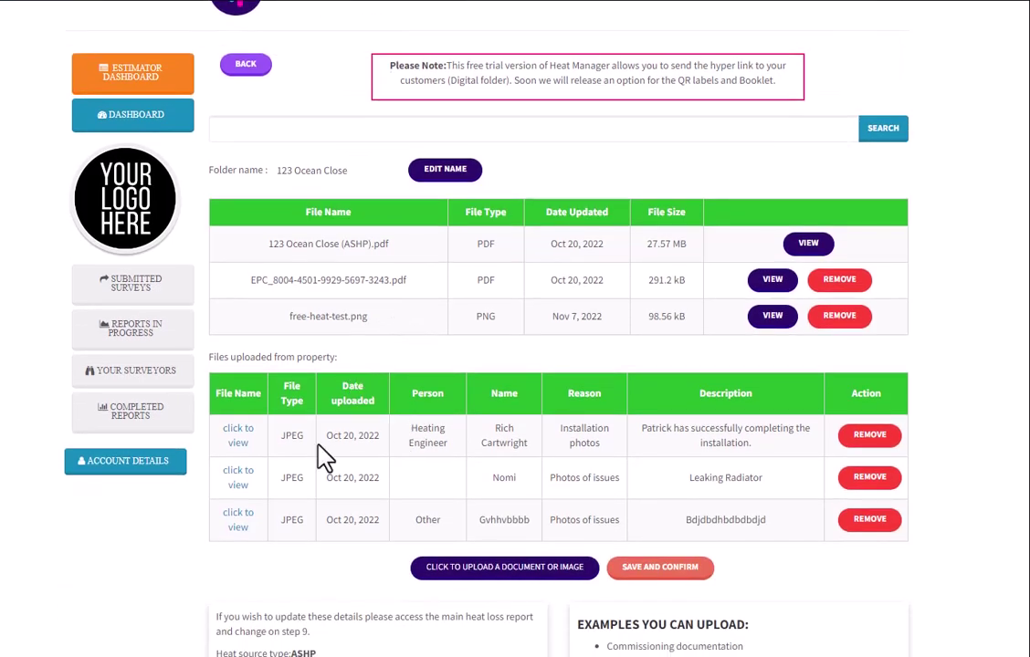
{"action": "left_click_drag", "start_coordinate": [345, 357], "coordinate": [199, 356]}
{"action": "left_click", "coordinate": [199, 356]}
{"action": "scroll", "coordinate": [363, 362], "scroll_direction": "down", "scroll_amount": 3}
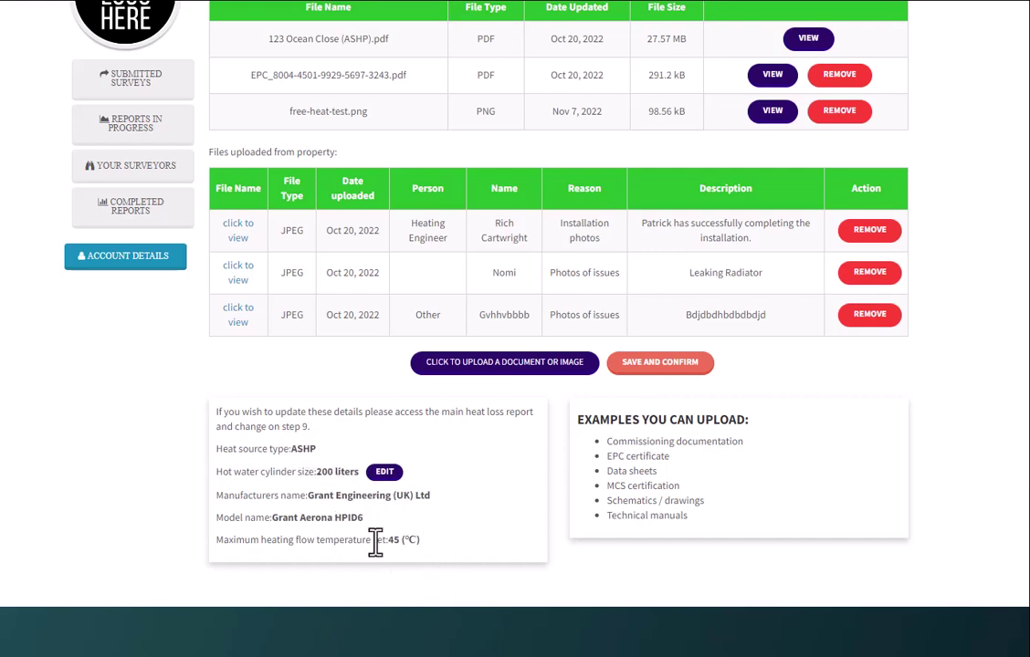
{"action": "scroll", "coordinate": [478, 534], "scroll_direction": "up", "scroll_amount": 3}
{"action": "scroll", "coordinate": [456, 511], "scroll_direction": "down", "scroll_amount": 3}
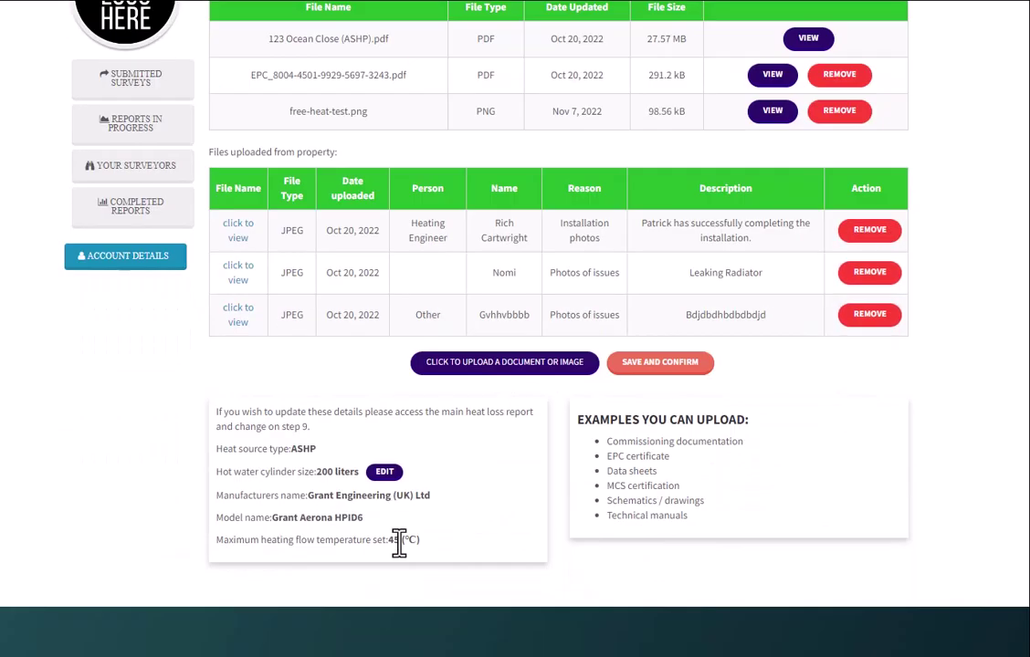
{"action": "left_click", "coordinate": [387, 476]}
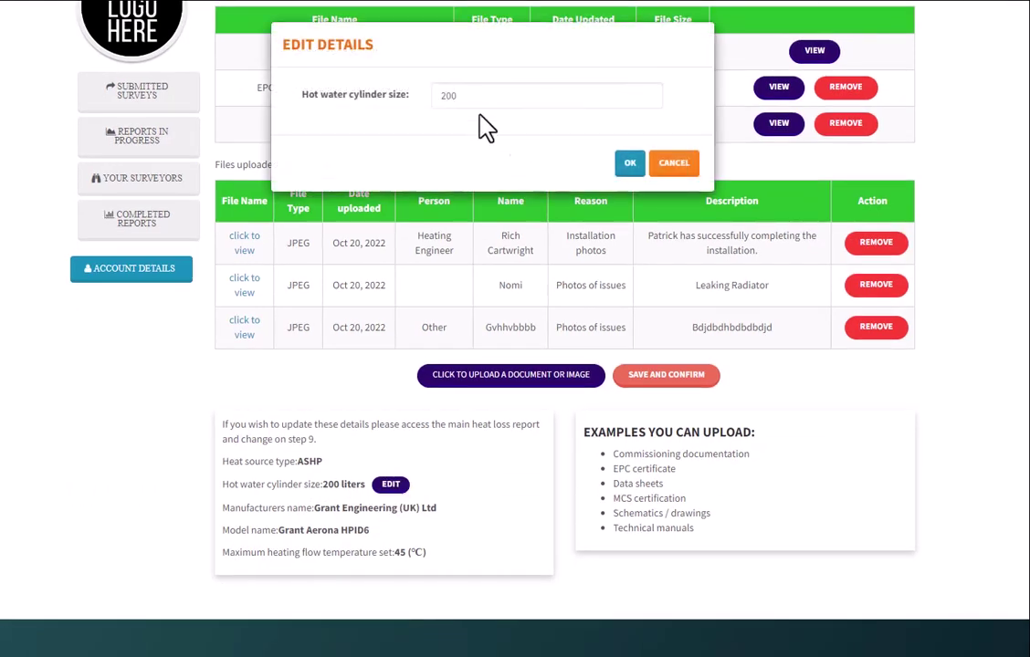
{"action": "left_click", "coordinate": [630, 165]}
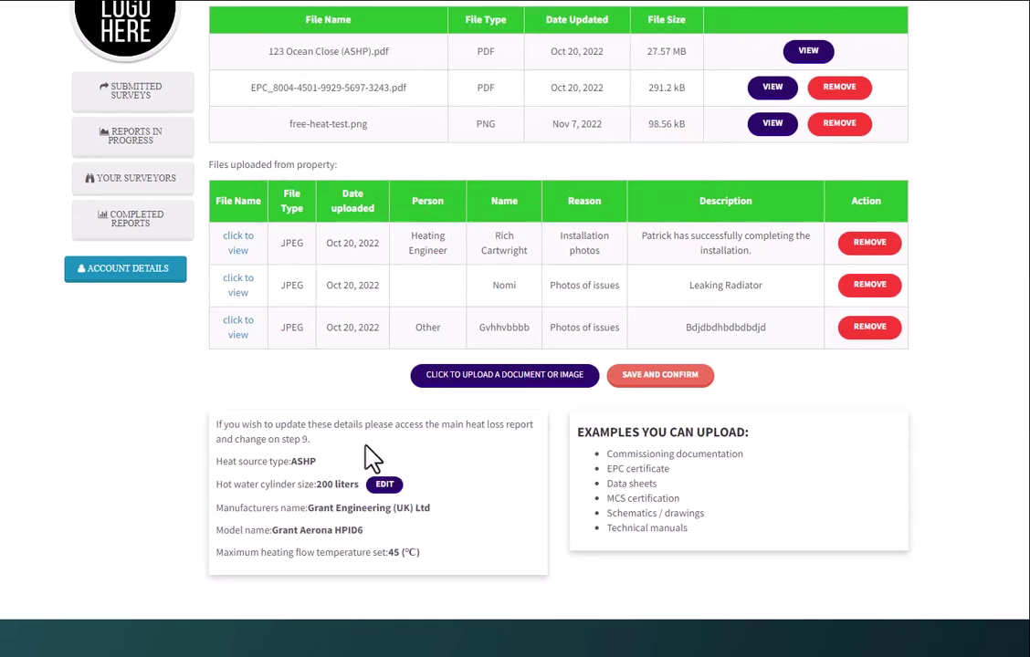
{"action": "scroll", "coordinate": [490, 520], "scroll_direction": "up", "scroll_amount": 4}
{"action": "scroll", "coordinate": [656, 329], "scroll_direction": "up", "scroll_amount": 1}
{"action": "scroll", "coordinate": [579, 507], "scroll_direction": "down", "scroll_amount": 2}
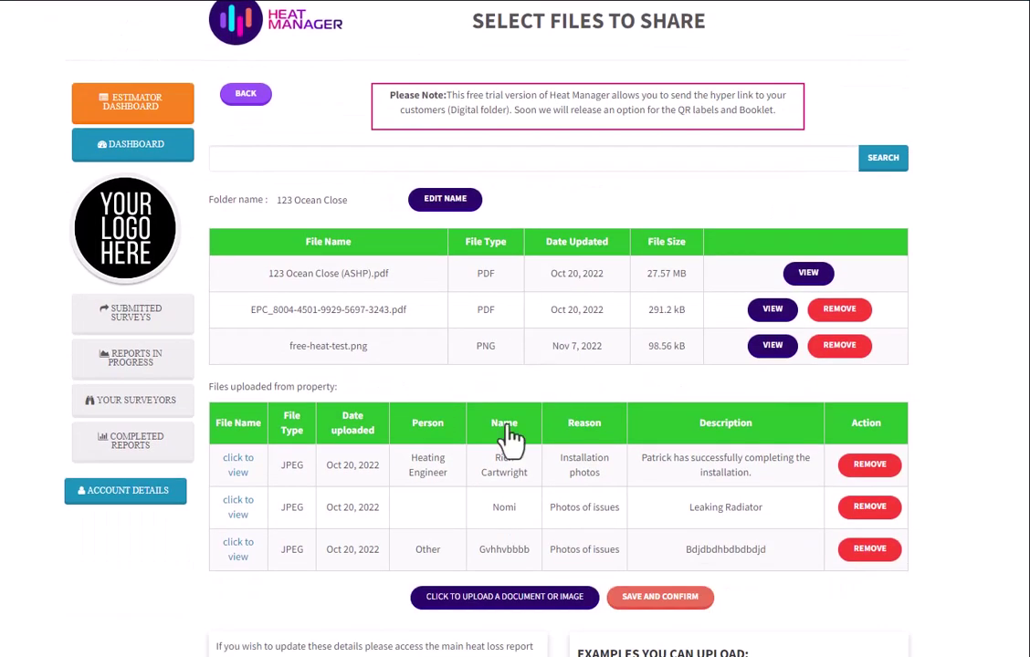
{"action": "scroll", "coordinate": [368, 329], "scroll_direction": "up", "scroll_amount": 3}
{"action": "scroll", "coordinate": [571, 499], "scroll_direction": "down", "scroll_amount": 6}
{"action": "scroll", "coordinate": [566, 498], "scroll_direction": "up", "scroll_amount": 5}
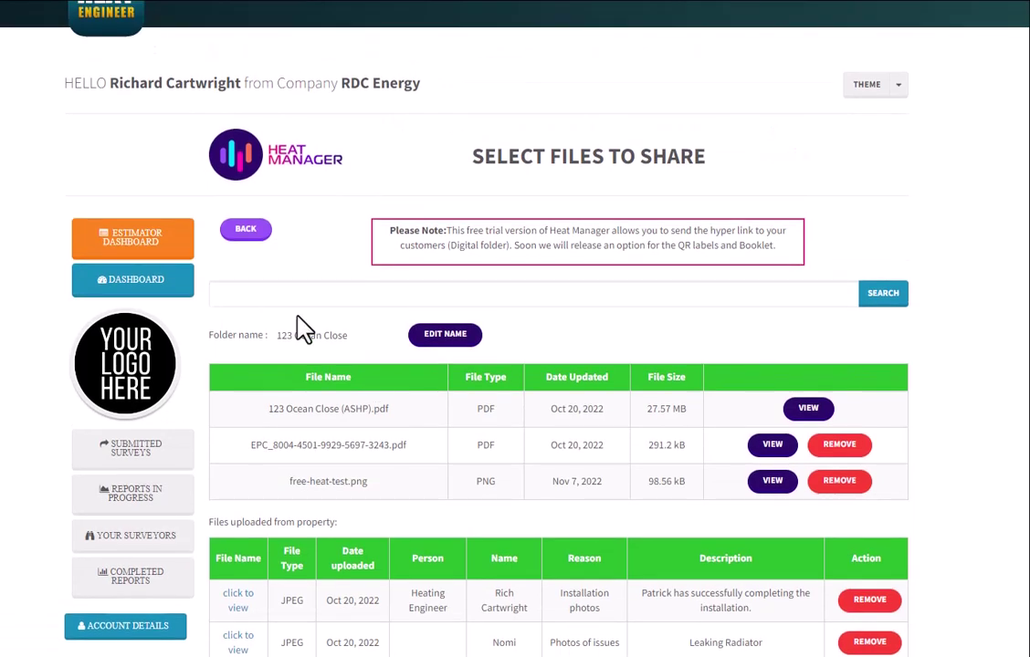
- Go back and open the Completed Reports list, scrolling through the finished reports
{"action": "left_click", "coordinate": [247, 235]}
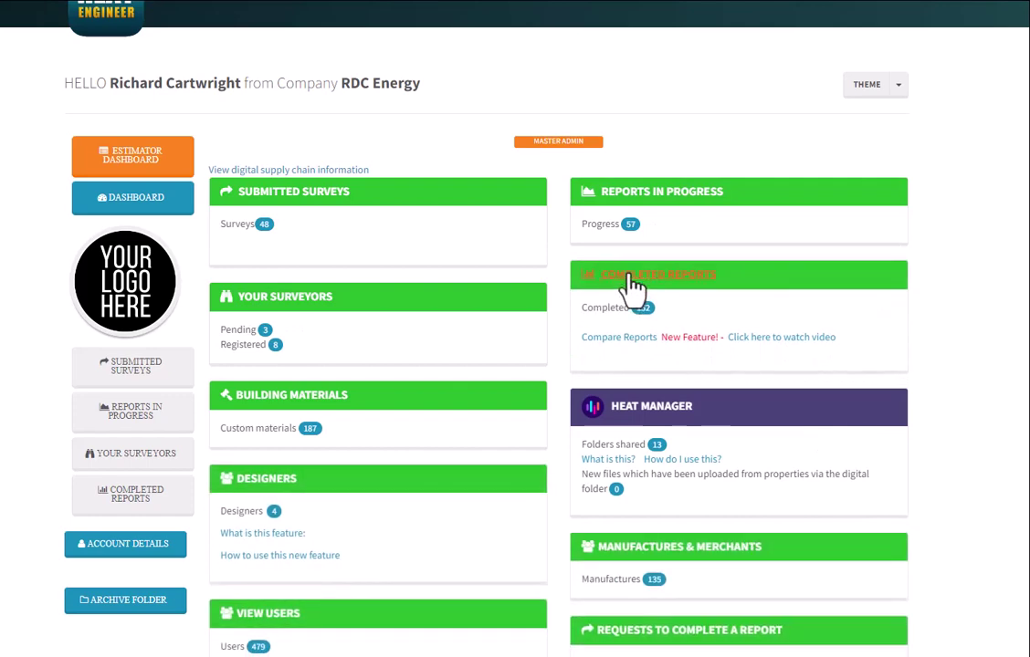
{"action": "left_click", "coordinate": [630, 279]}
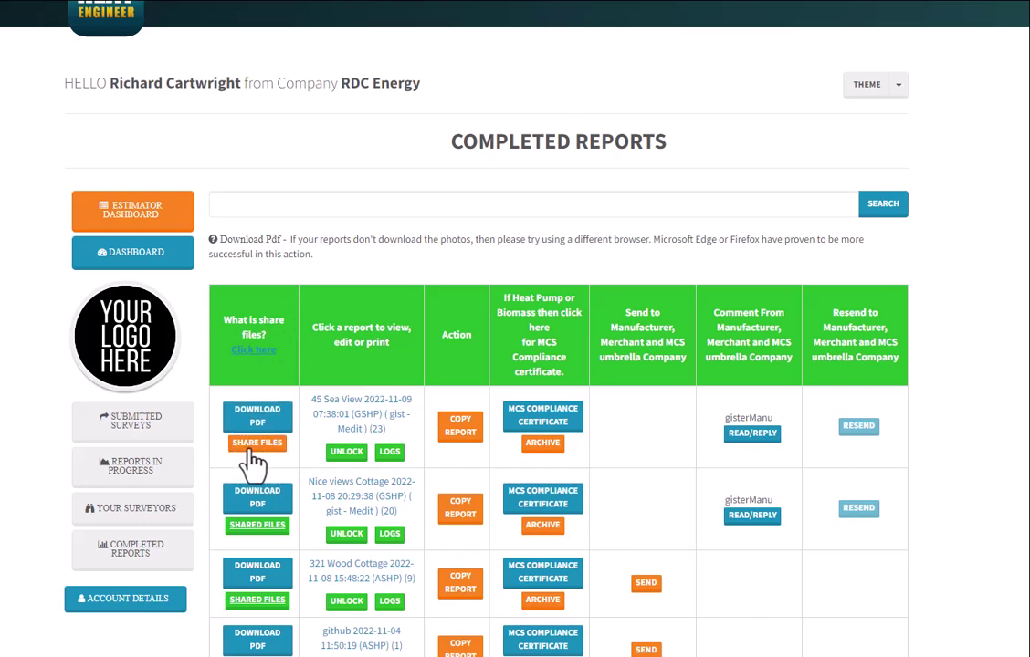
{"action": "scroll", "coordinate": [242, 456], "scroll_direction": "down", "scroll_amount": 1}
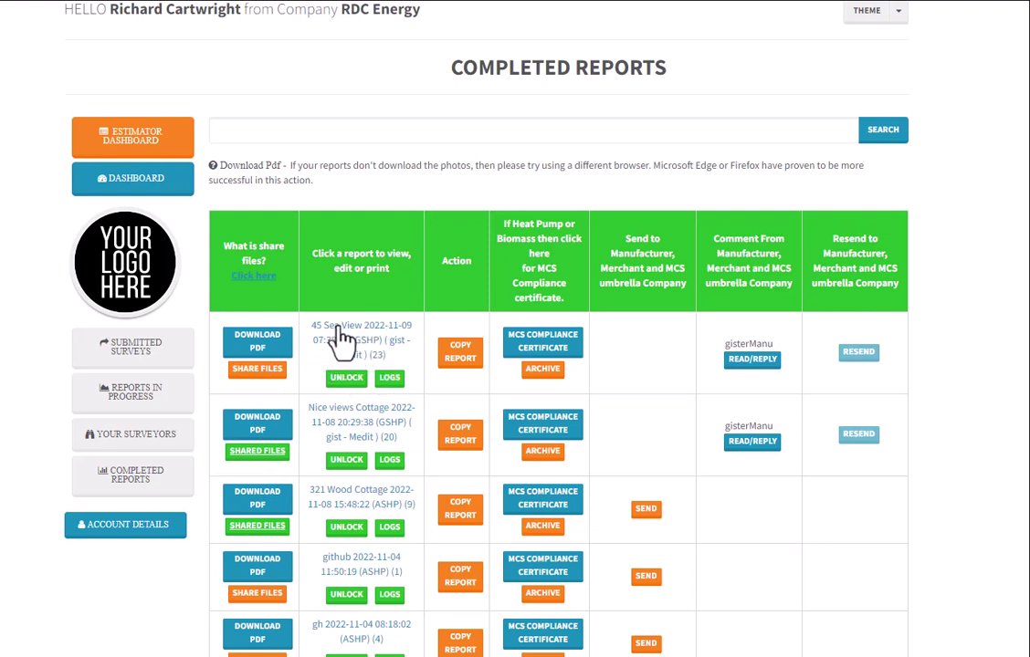
{"action": "left_click", "coordinate": [245, 377]}
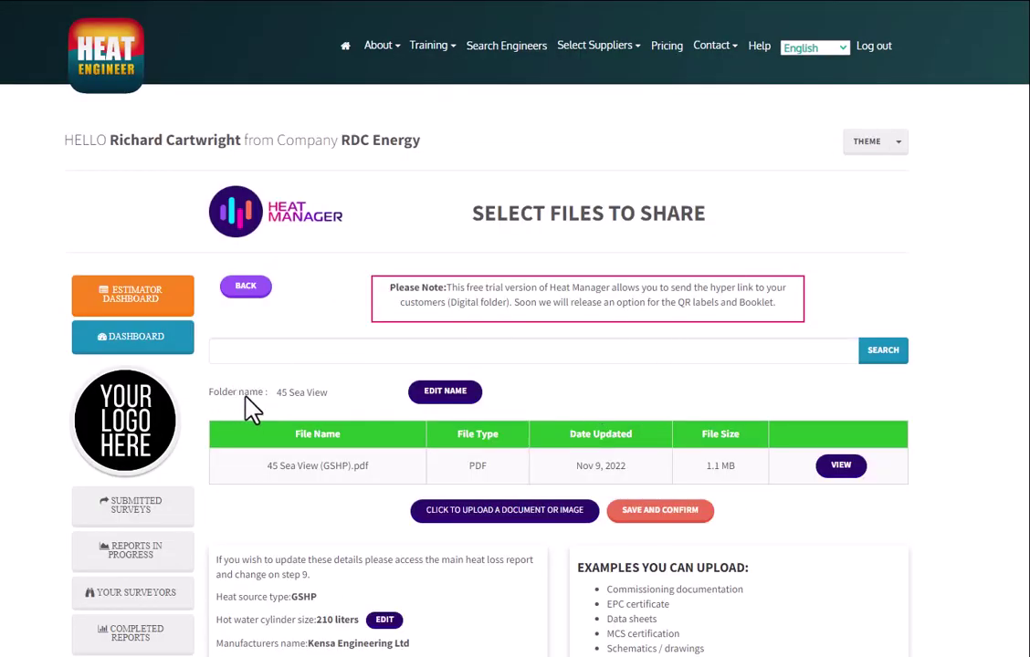
{"action": "left_click_drag", "start_coordinate": [275, 392], "coordinate": [346, 396]}
{"action": "left_click", "coordinate": [290, 507]}
{"action": "scroll", "coordinate": [366, 486], "scroll_direction": "down", "scroll_amount": 1}
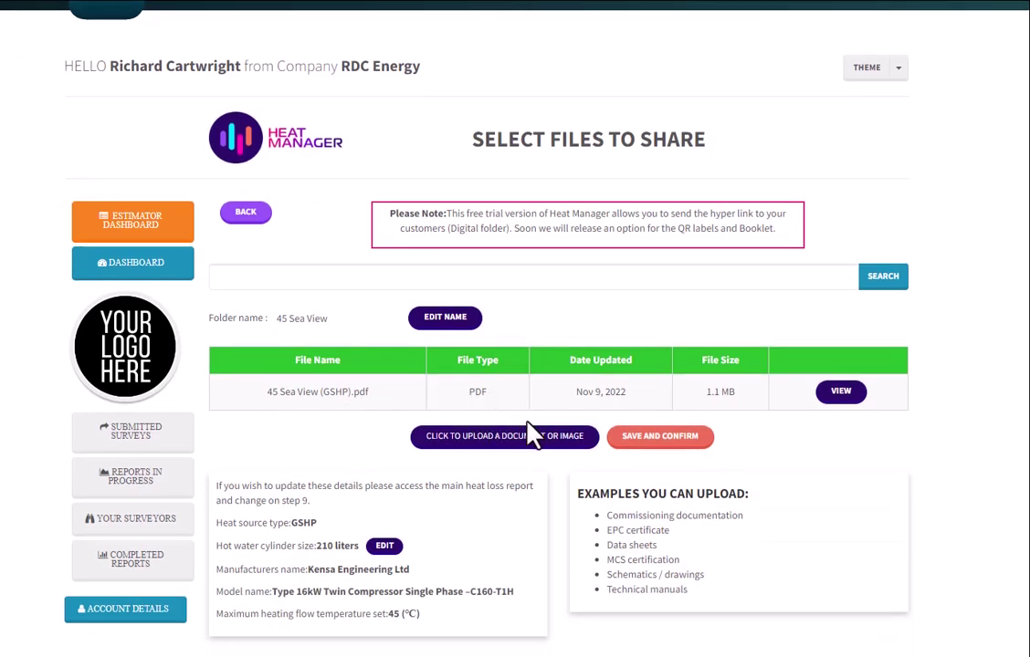
{"action": "scroll", "coordinate": [338, 445], "scroll_direction": "down", "scroll_amount": 1}
{"action": "scroll", "coordinate": [345, 452], "scroll_direction": "down", "scroll_amount": 1}
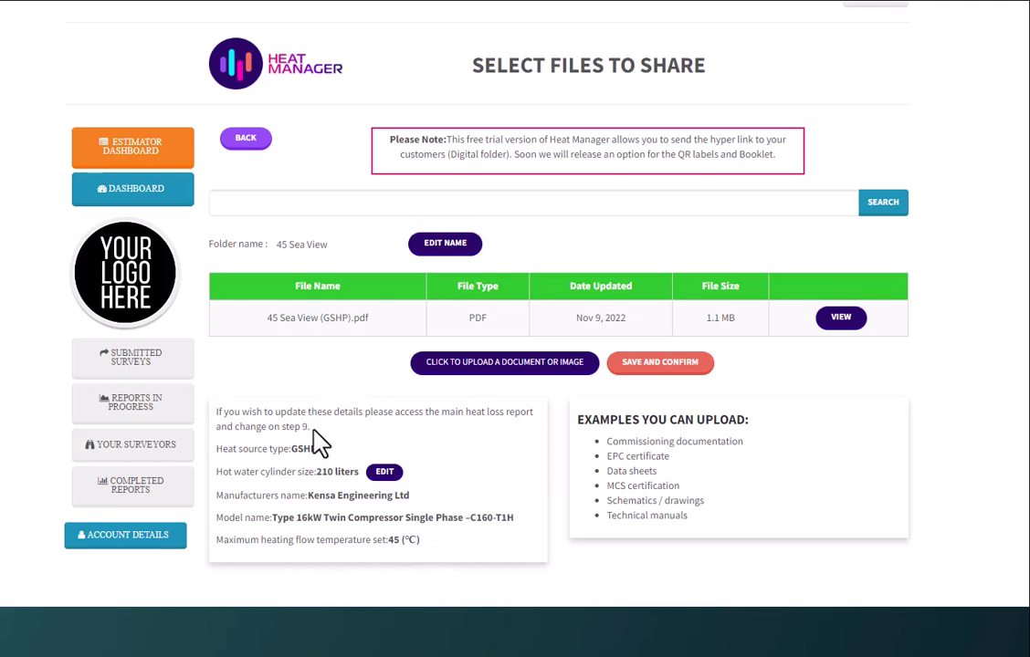
{"action": "left_click_drag", "start_coordinate": [309, 427], "coordinate": [271, 426]}
{"action": "left_click", "coordinate": [436, 413]}
{"action": "scroll", "coordinate": [434, 416], "scroll_direction": "up", "scroll_amount": 1}
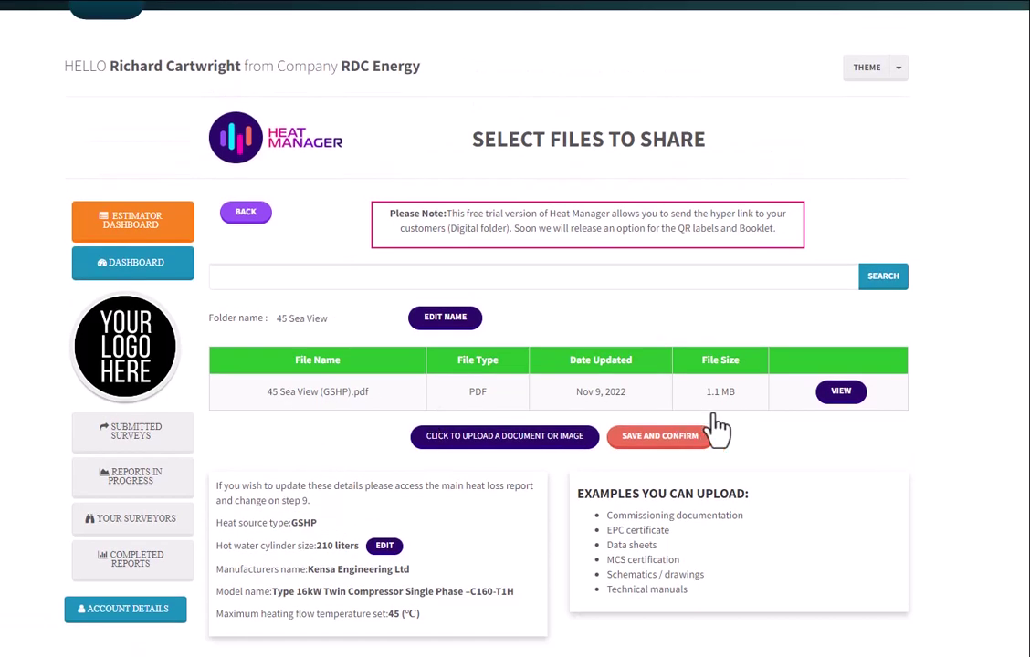
{"action": "scroll", "coordinate": [794, 453], "scroll_direction": "down", "scroll_amount": 1}
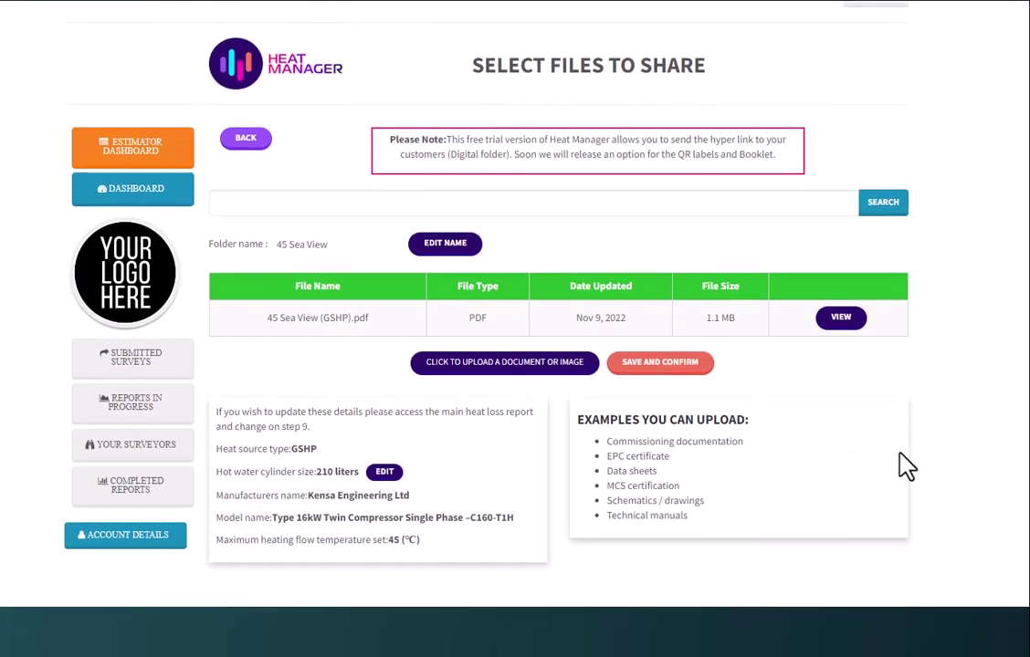
- Save and confirm the 45 Sea View file selection and bring up the Share With form
{"action": "left_click", "coordinate": [640, 367]}
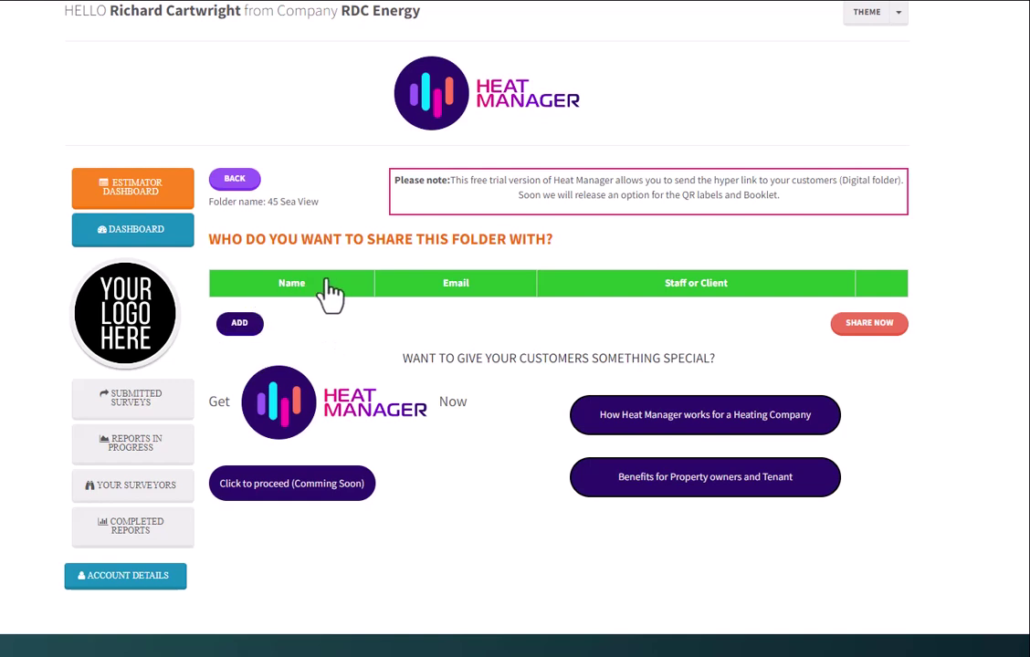
{"action": "left_click", "coordinate": [236, 325]}
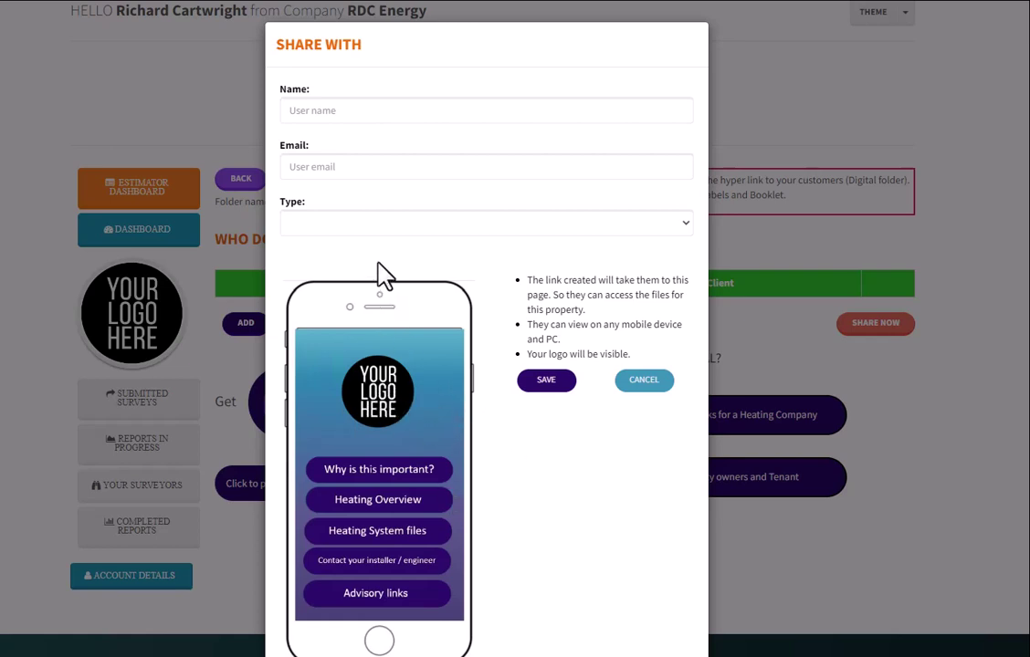
- Enter the recipient's name and e-mail address, set Type to Client, and save them
{"action": "left_click", "coordinate": [376, 111]}
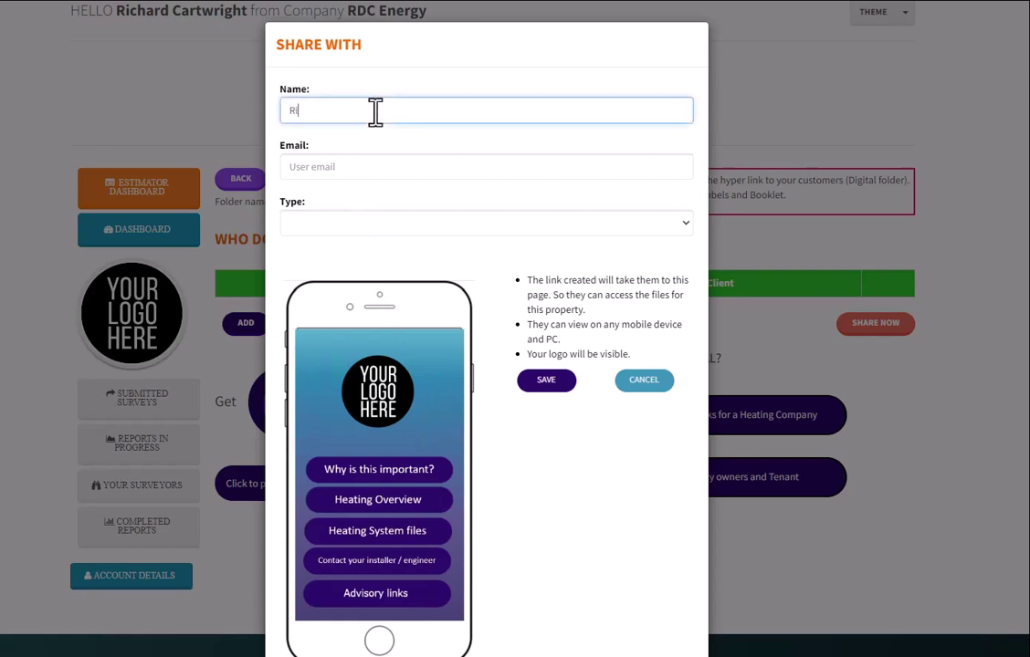
{"action": "left_click", "coordinate": [334, 171]}
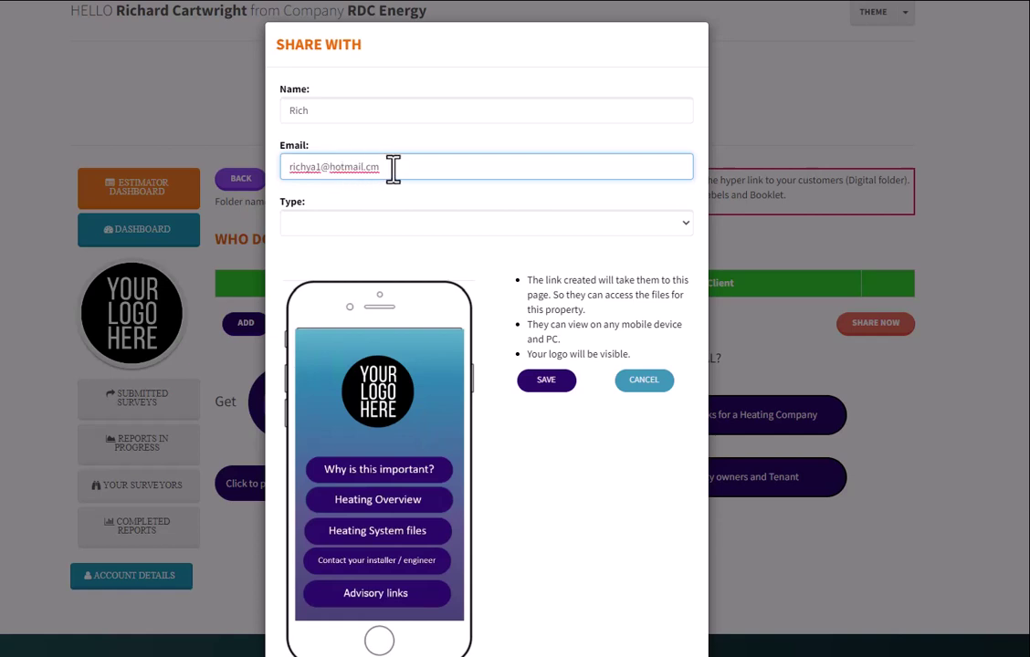
{"action": "left_click", "coordinate": [317, 227]}
{"action": "left_click", "coordinate": [321, 258]}
{"action": "left_click", "coordinate": [546, 380]}
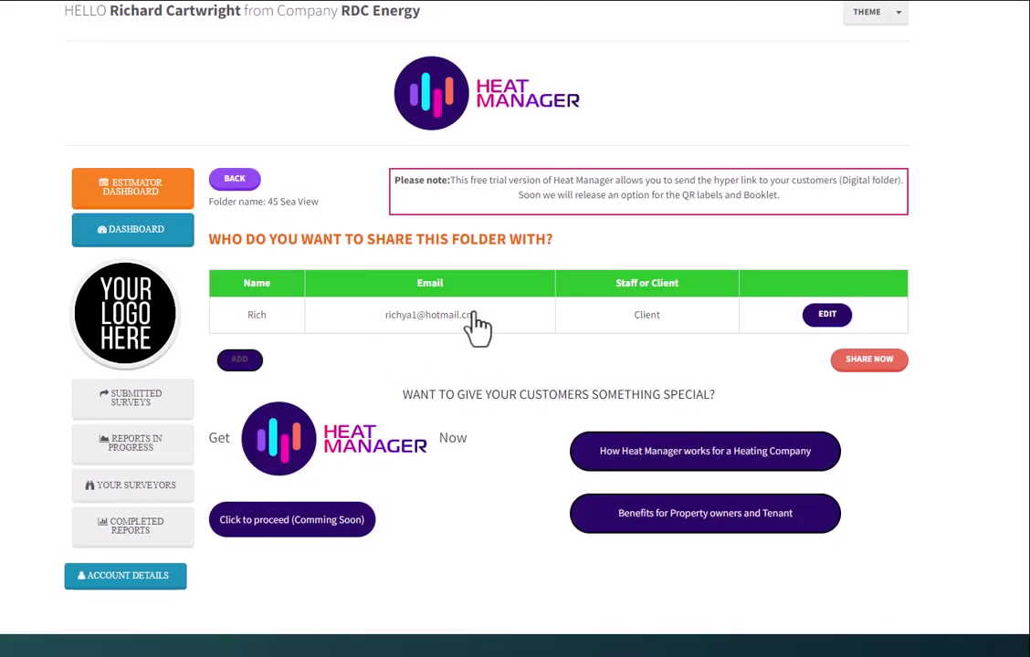
- Generate the 45 Sea View share link, email it to the invited users, and close it
{"action": "left_click", "coordinate": [859, 361]}
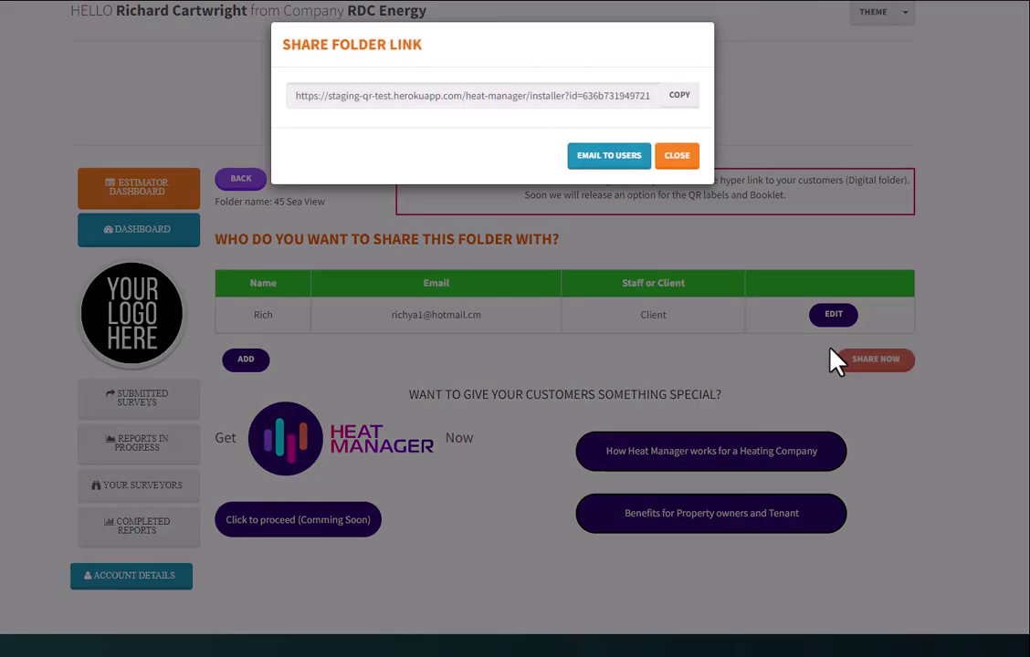
{"action": "left_click", "coordinate": [589, 172]}
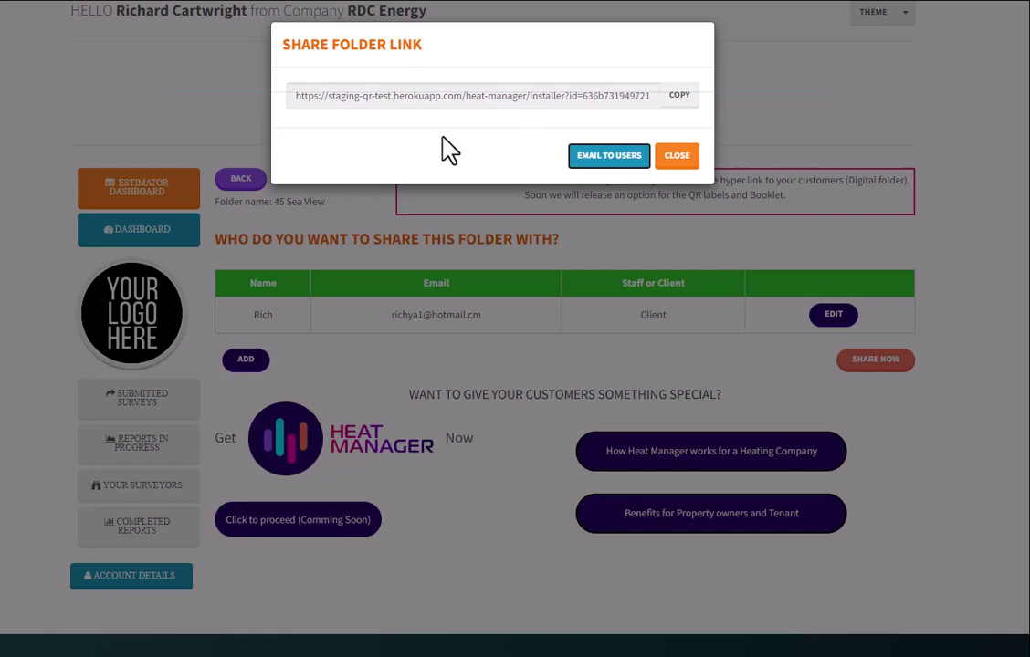
{"action": "left_click", "coordinate": [679, 157]}
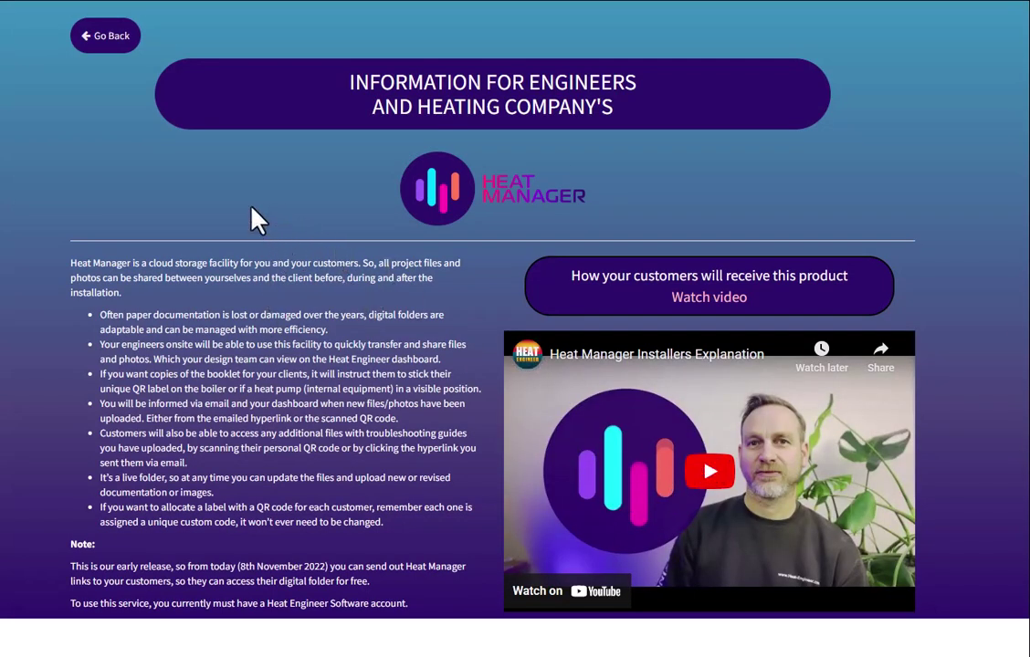
{"action": "left_click", "coordinate": [111, 42]}
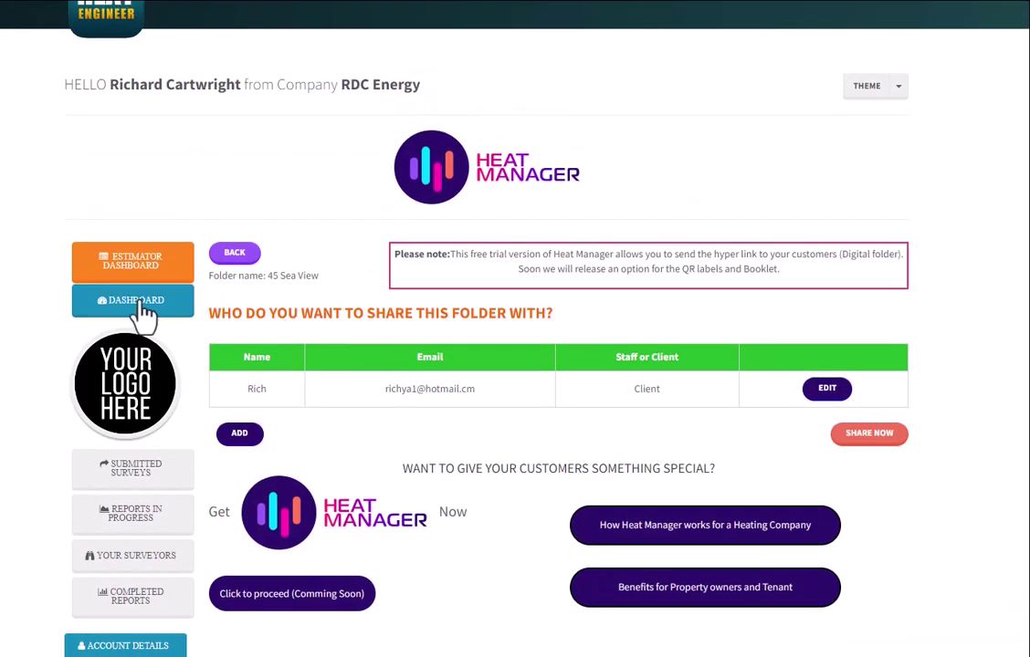
- Return to the main dashboard from the left sidebar
{"action": "left_click", "coordinate": [144, 313]}
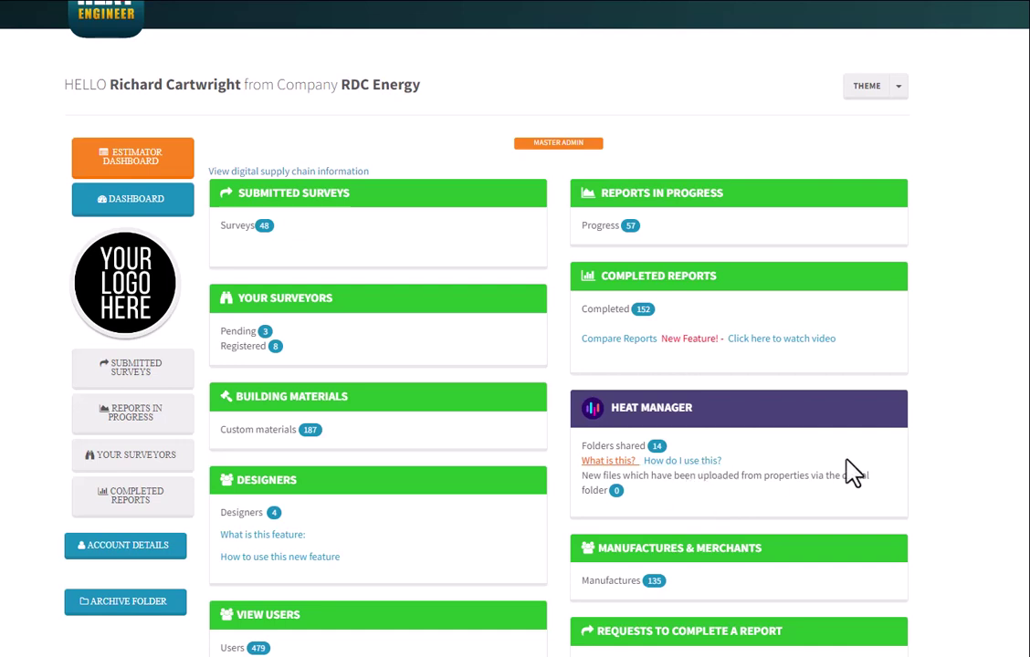
{"action": "left_click", "coordinate": [665, 418]}
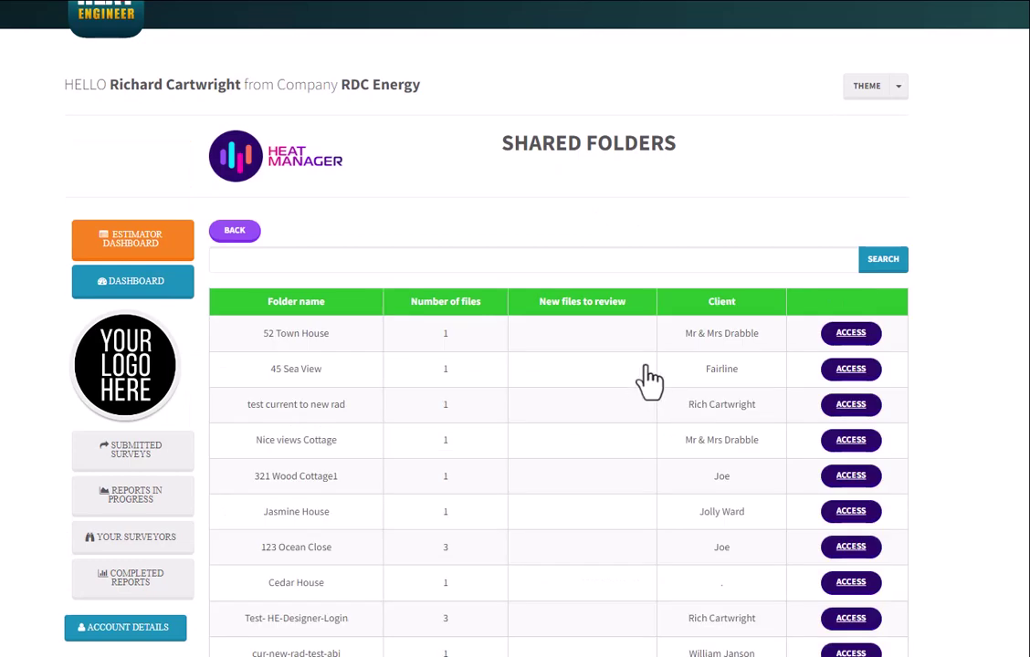
{"action": "left_click", "coordinate": [865, 382]}
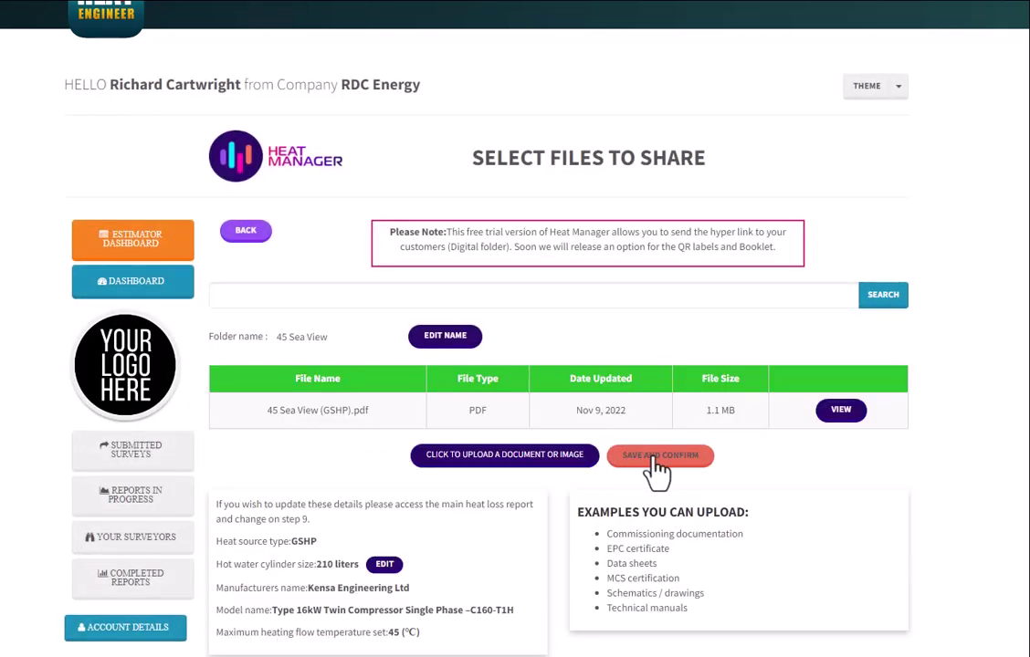
{"action": "left_click", "coordinate": [655, 459]}
{"action": "scroll", "coordinate": [653, 493], "scroll_direction": "down", "scroll_amount": 1}
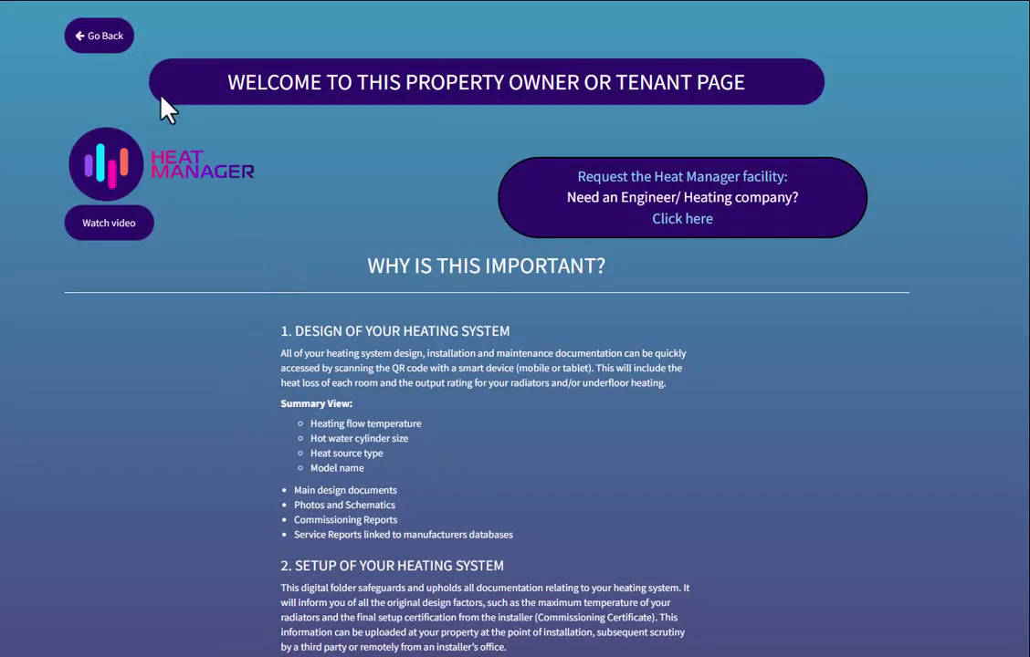
- Go back to the Heat Manager overview and reopen the property owner and tenant benefits page
{"action": "left_click", "coordinate": [107, 38]}
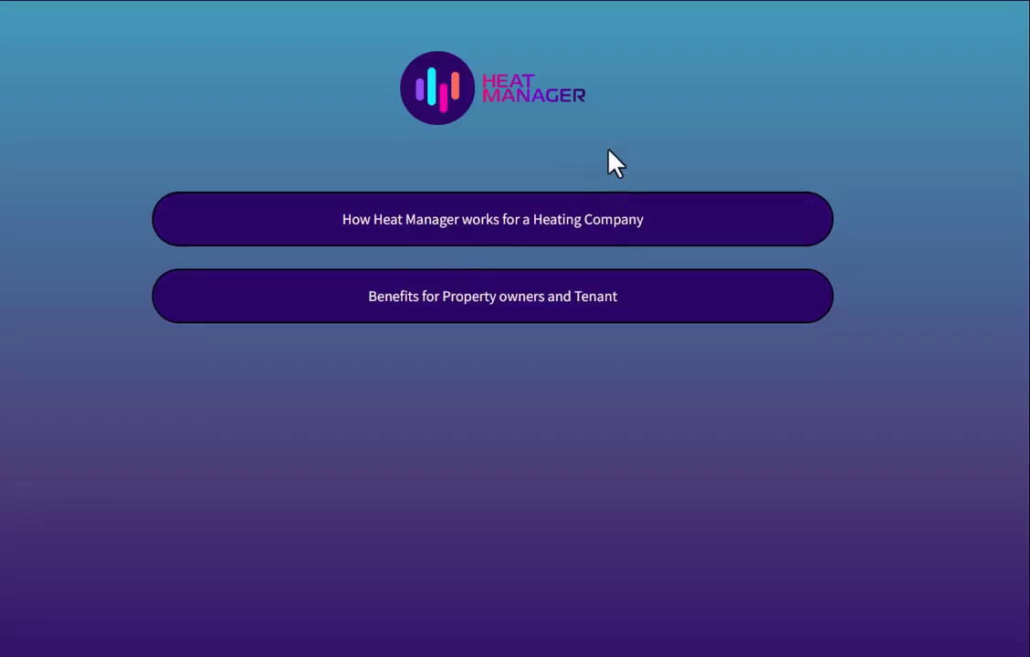
{"action": "left_click", "coordinate": [453, 294]}
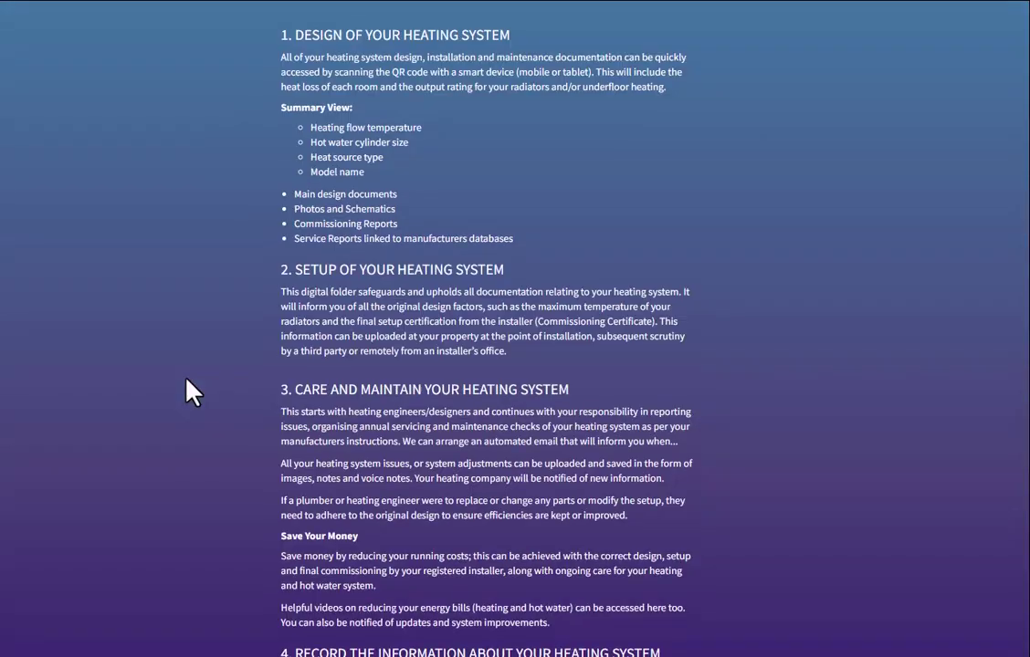
{"action": "scroll", "coordinate": [183, 391], "scroll_direction": "down", "scroll_amount": 3}
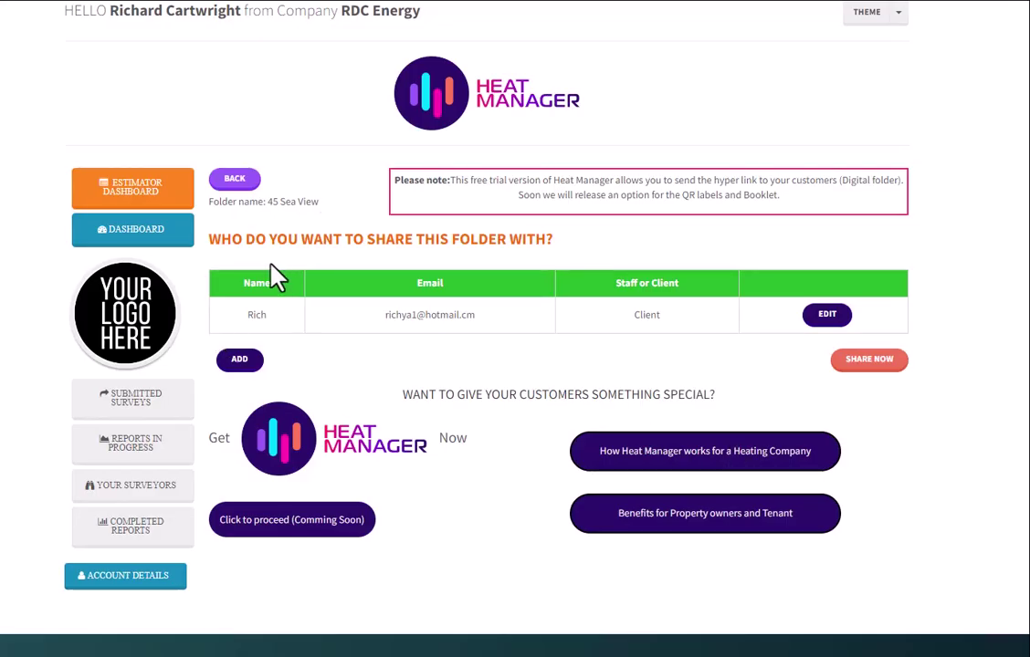
- Back out of the folder's file list and shared folders list to the main dashboard
{"action": "left_click", "coordinate": [235, 185]}
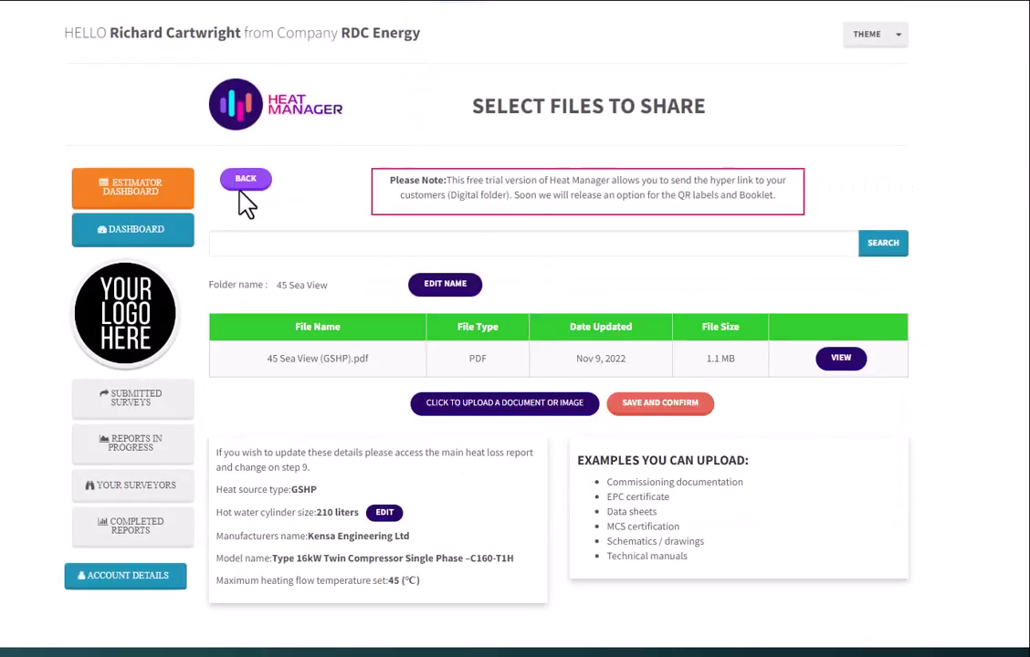
{"action": "left_click", "coordinate": [244, 187]}
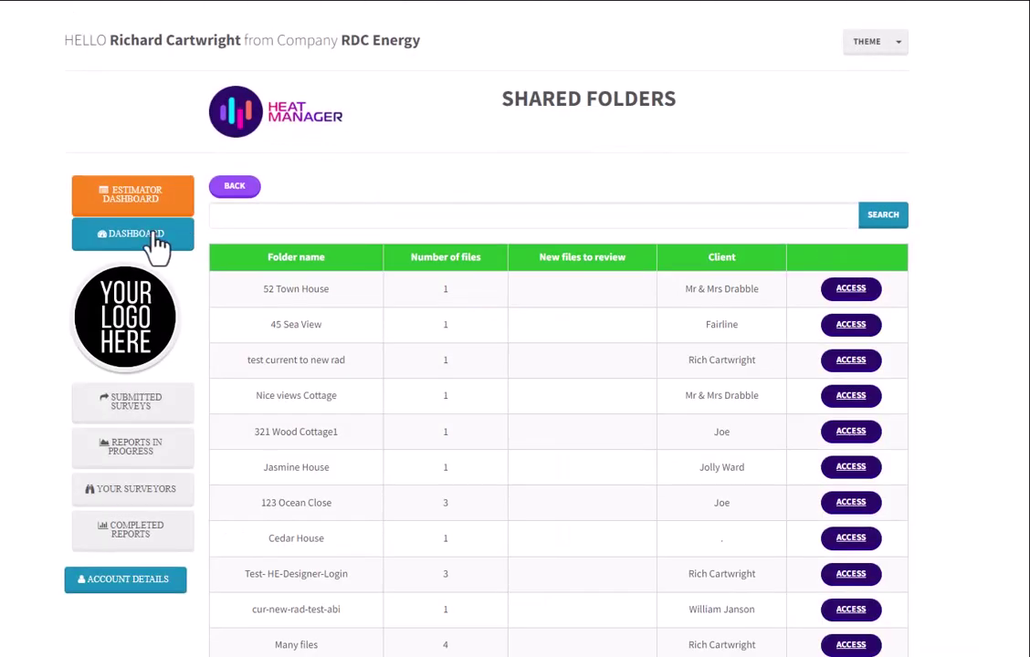
{"action": "left_click", "coordinate": [156, 236]}
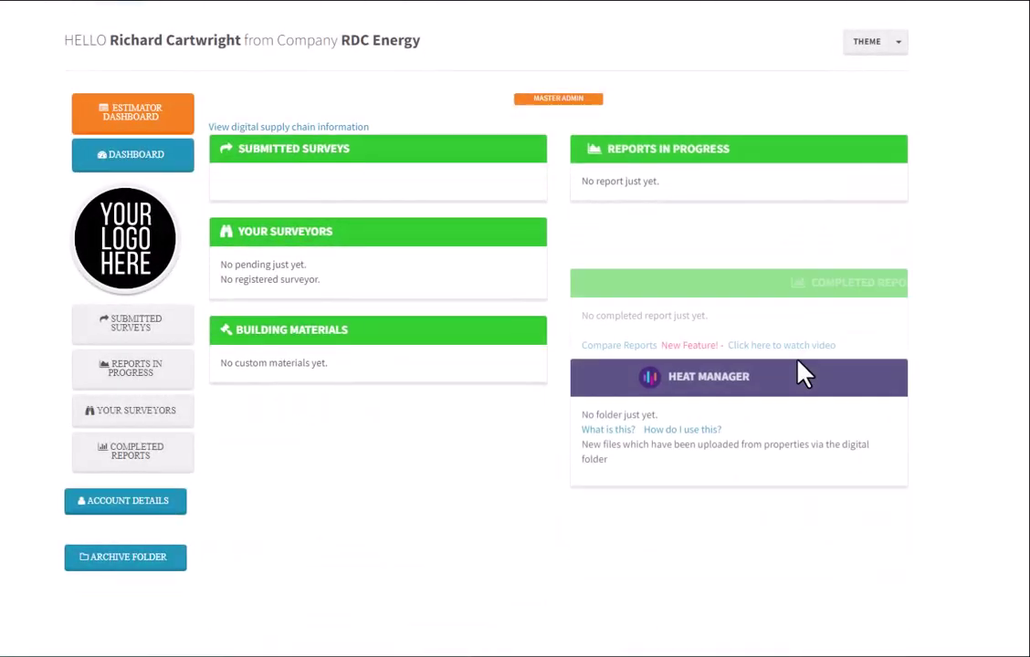